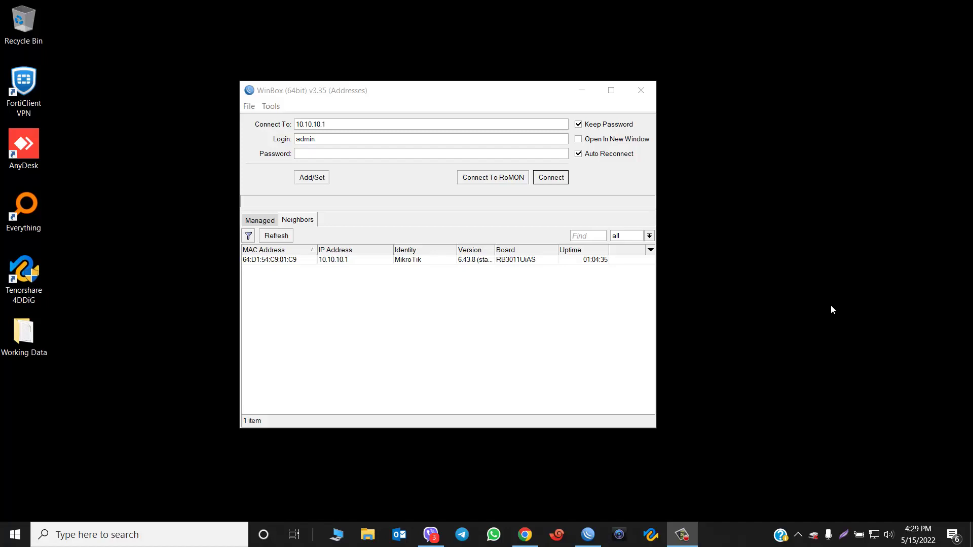
Connect to the router at 10.10.10.1 as admin and open its IP address list in an enlarged window
left_click(544, 180)
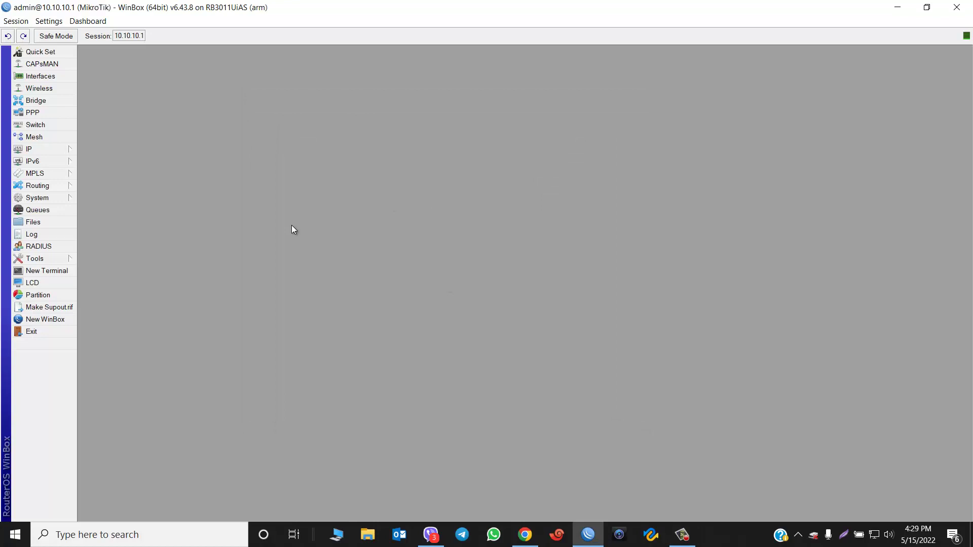
left_click(65, 153)
left_click(113, 175)
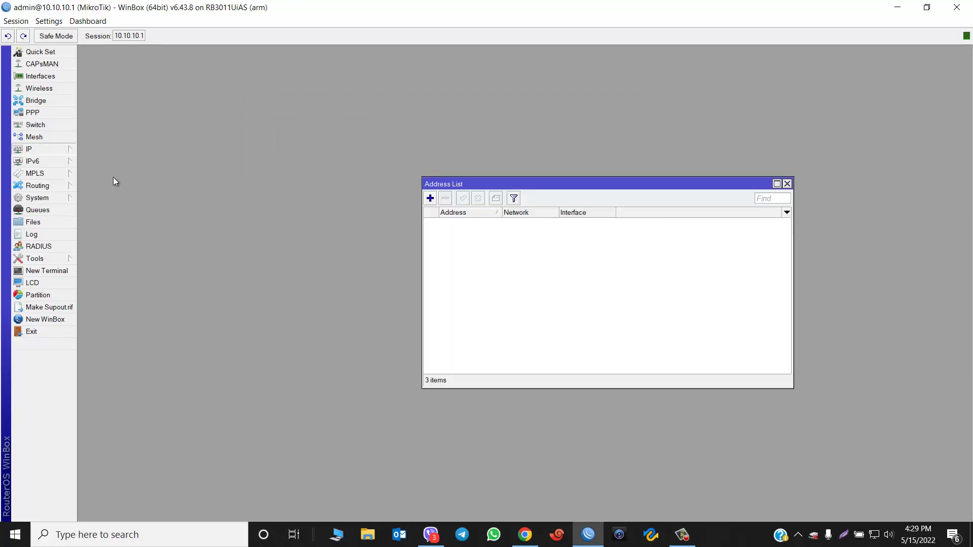
left_click_drag(424, 178, 251, 112)
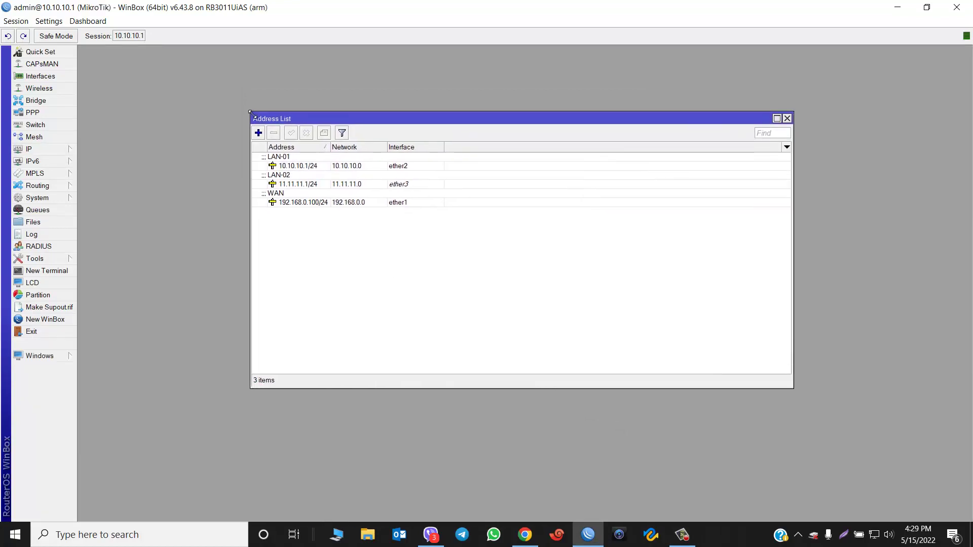
Examine the LAN-01, LAN-02 and WAN entries in the address list for their subnets and interfaces
left_click(354, 206)
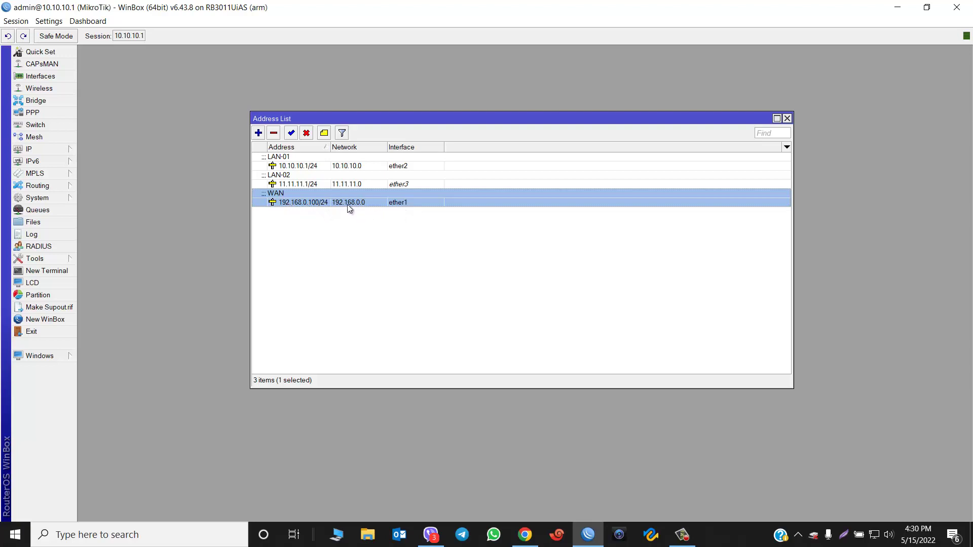
left_click(306, 166)
left_click(312, 184)
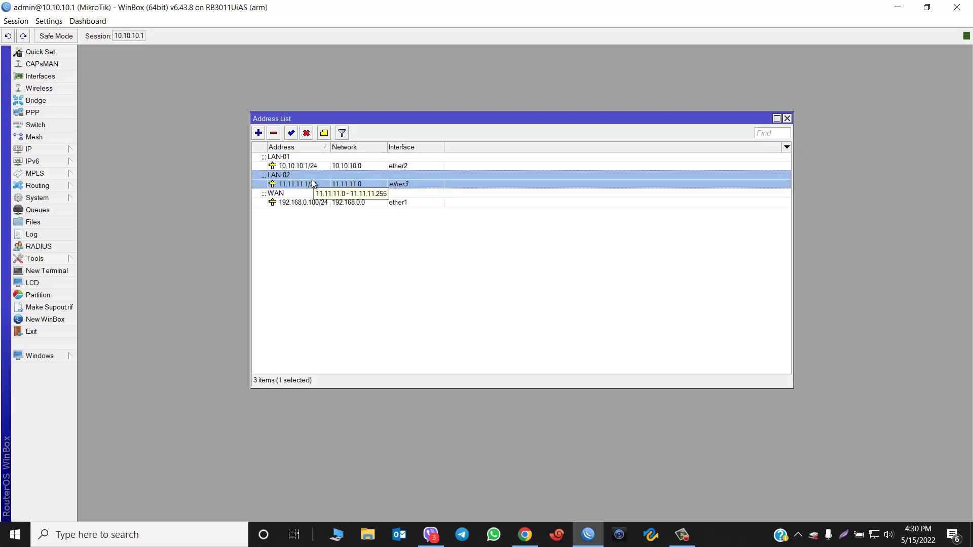
left_click(304, 161)
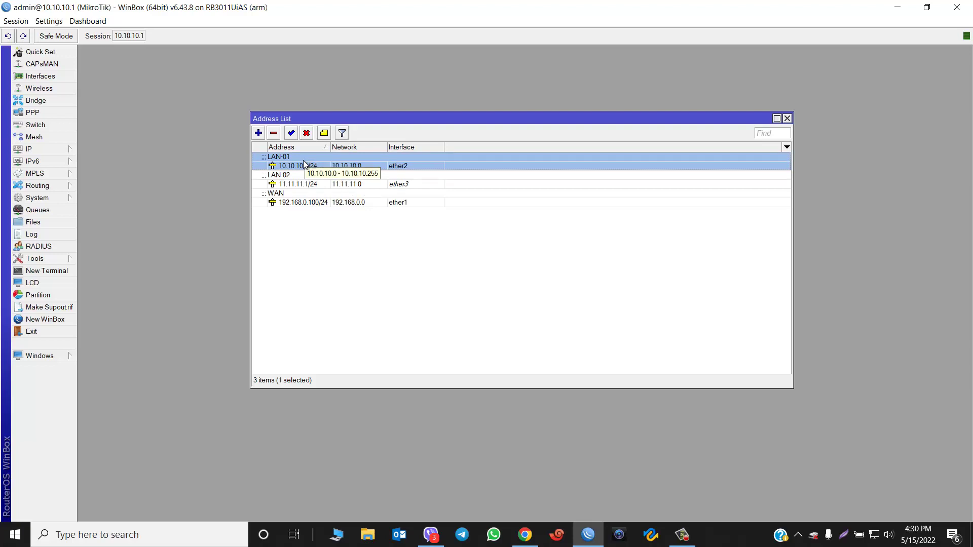
left_click(299, 184)
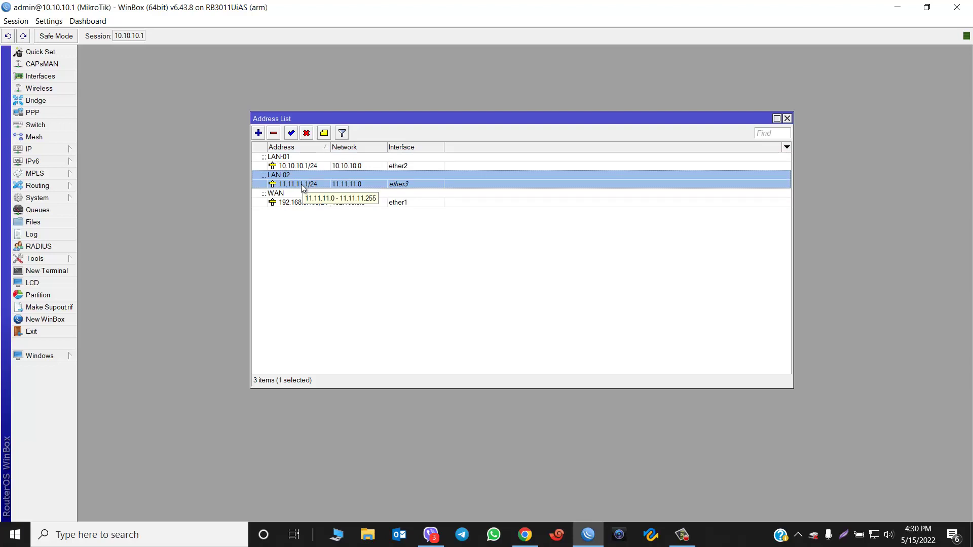
left_click(310, 203)
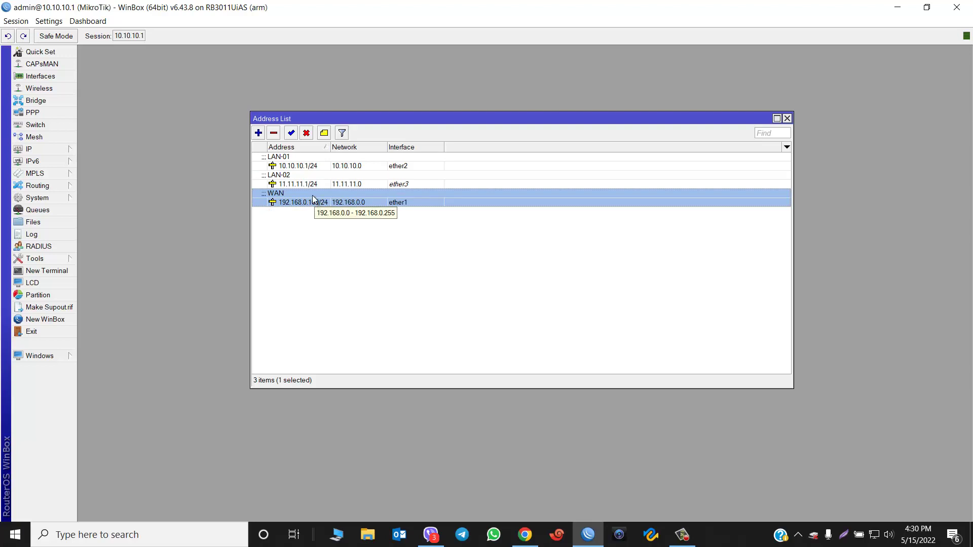
left_click(306, 165)
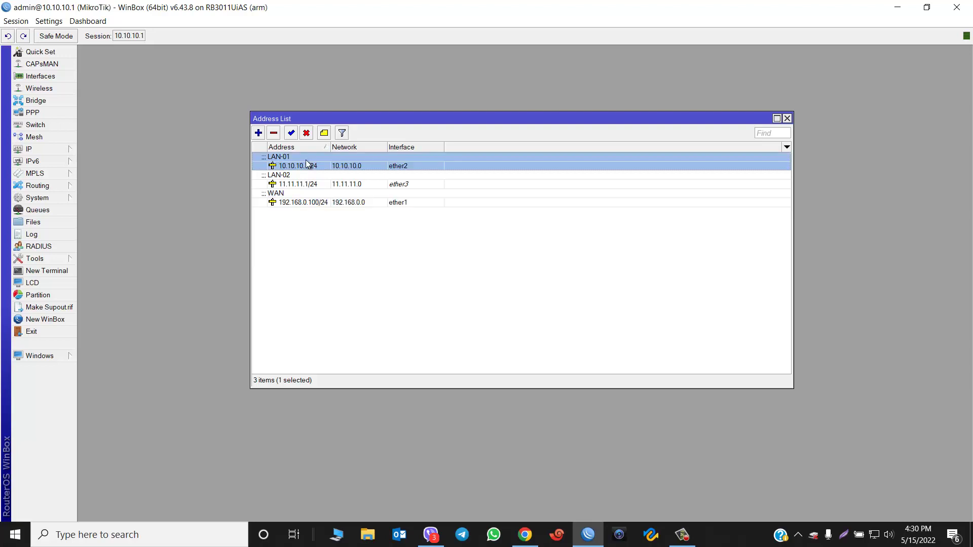
left_click(303, 186)
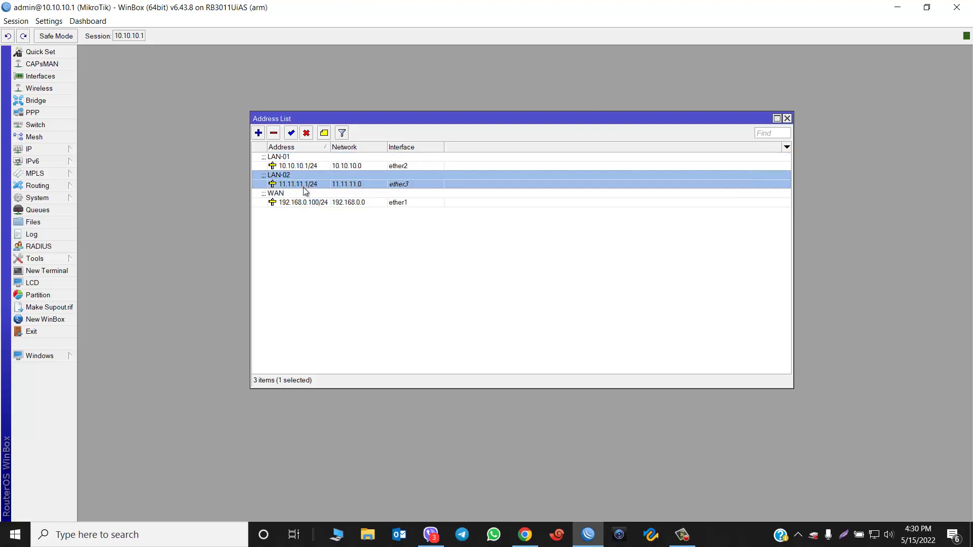
mouse_move(306, 190)
Start a new simple queue named Internet BW with target 0.0.0.0/0 and destination 0.0.0.0/0
left_click(47, 210)
left_click_drag(452, 123, 416, 69)
left_click(137, 236)
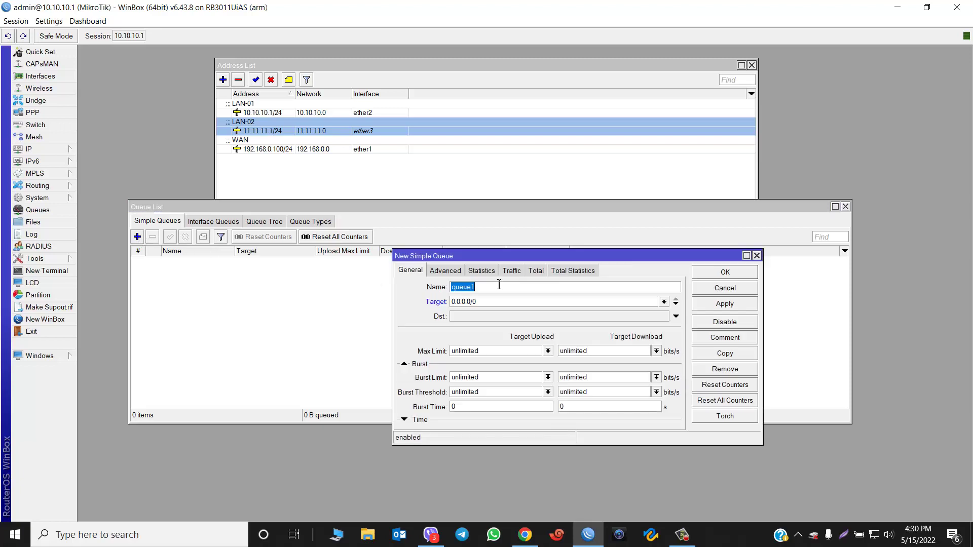
type("Internet BW")
left_click_drag(477, 302, 449, 302)
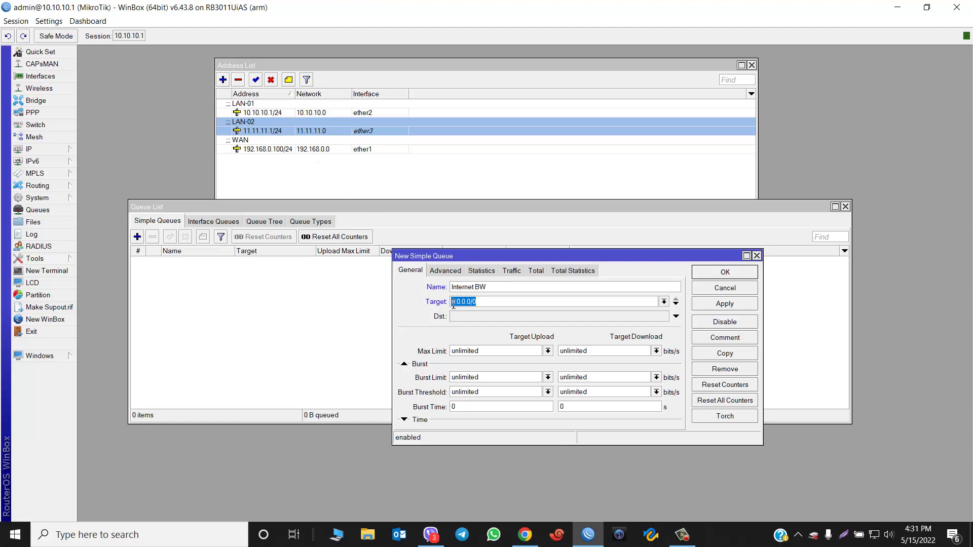
left_click(483, 302)
left_click(479, 316)
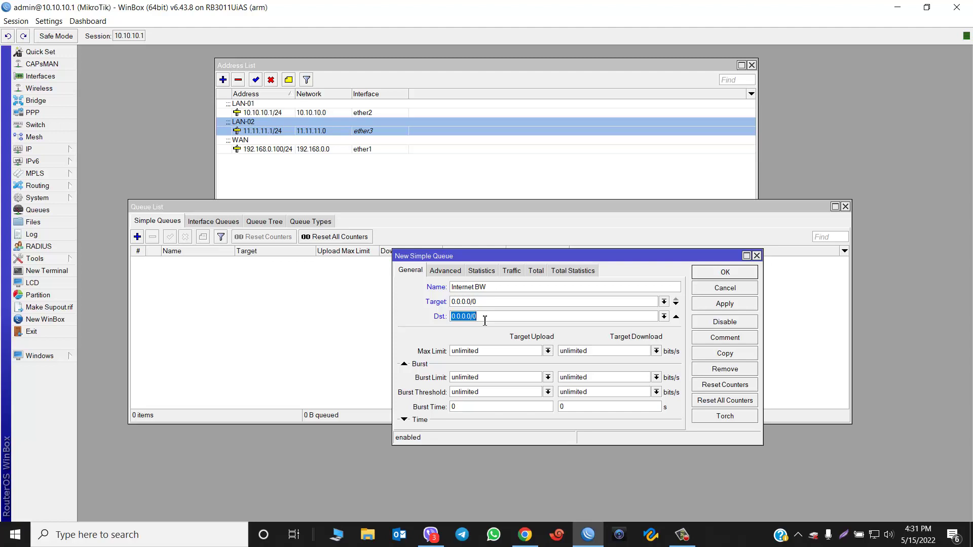
Set the Internet BW queue's maximum upload and download limits to 5M and save it
left_click(500, 352)
type("5M")
left_click(597, 356)
type("5M")
left_click(725, 304)
left_click(724, 273)
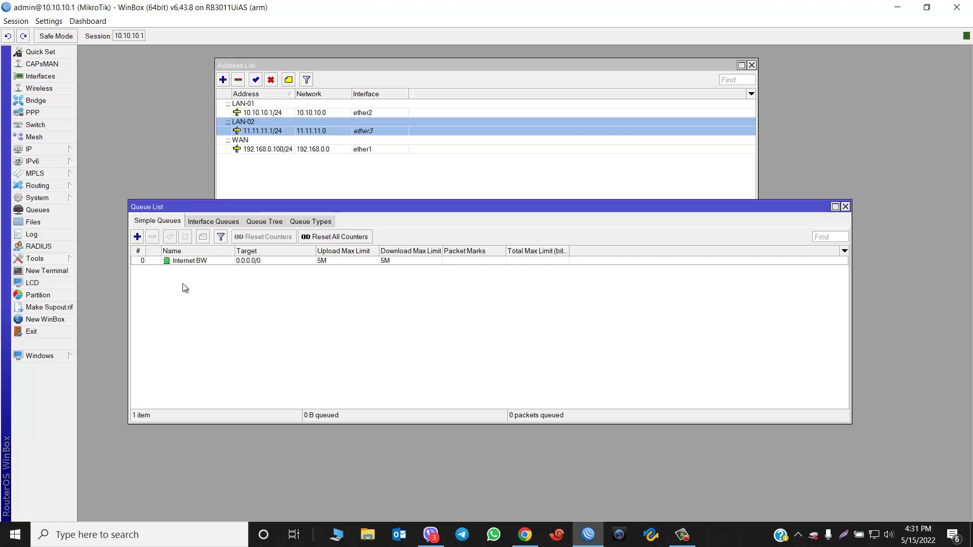
Start another simple queue named LAN to LAN with target 10.10.10.0/24 and destination 11.11.11.0/24
left_click(137, 237)
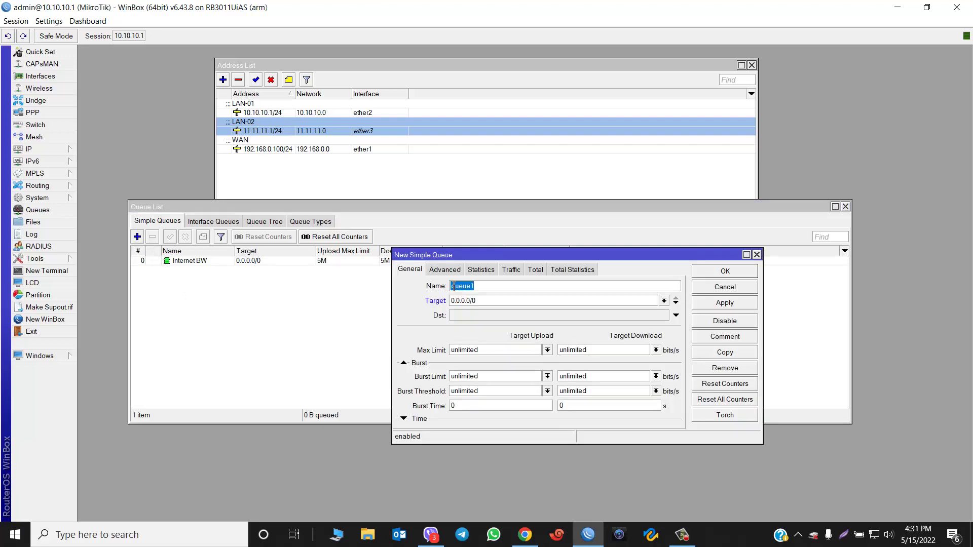
type("LAN to LAN")
key("Tab")
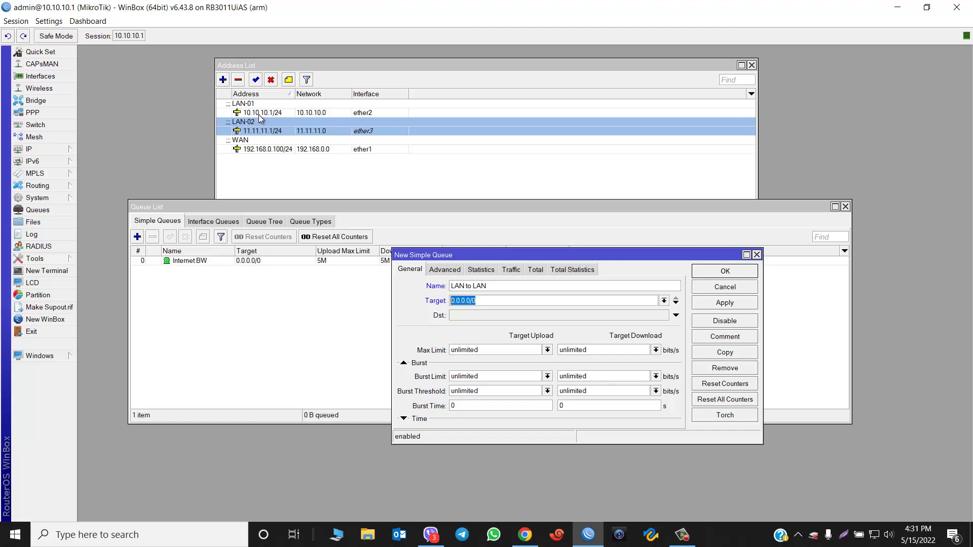
type("10.10.10.0/24")
left_click(489, 314)
type("11")
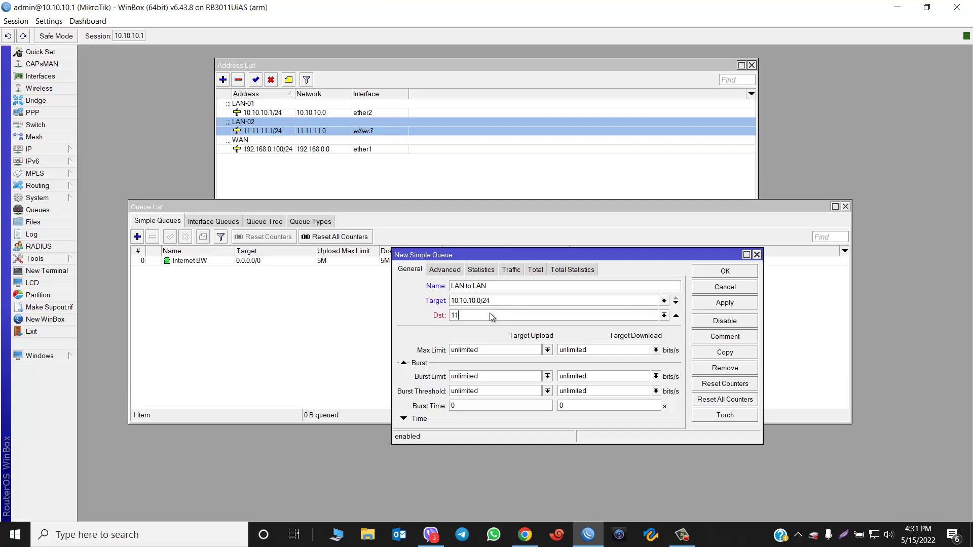
type(".11.11.0/24")
Set the LAN to LAN queue's maximum upload and download limits to 100M and apply it
left_click(420, 348)
type("100M")
key("Tab")
type("100M")
left_click(729, 304)
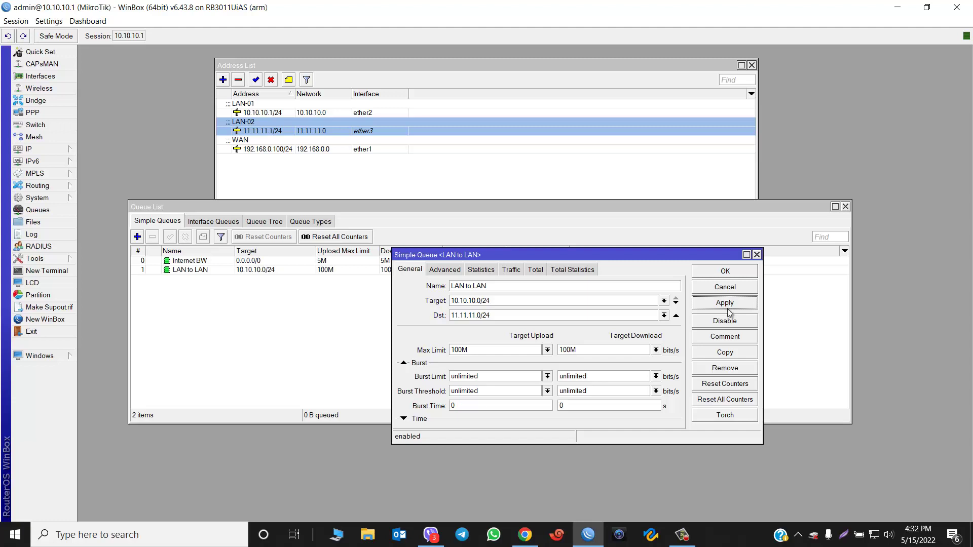
Copy the LAN to LAN queue and set the copy's target to 11.11.11.0/24 and destination to 10.10.10.0/24
left_click(724, 353)
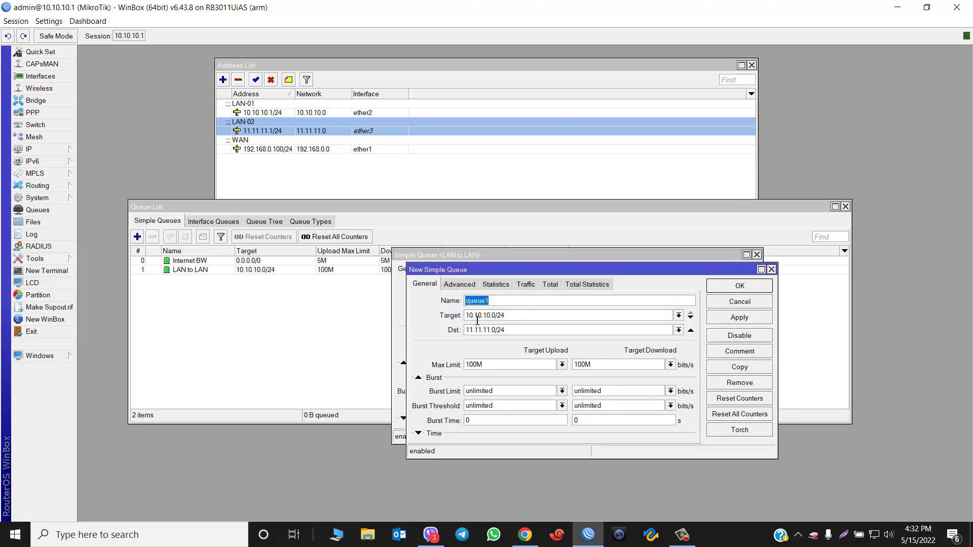
left_click_drag(484, 269, 633, 270)
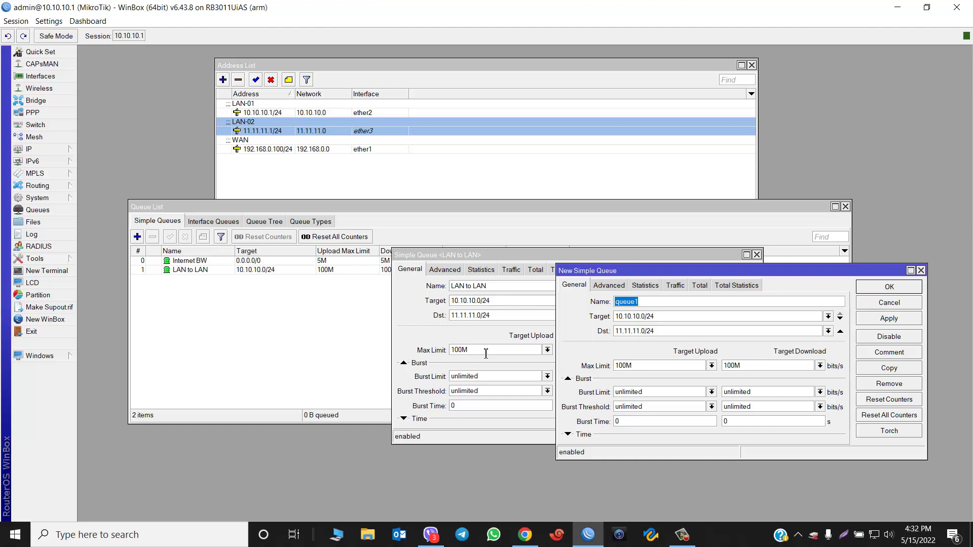
left_click_drag(645, 316, 552, 314)
type("11.11.11.0")
left_click_drag(646, 331, 570, 334)
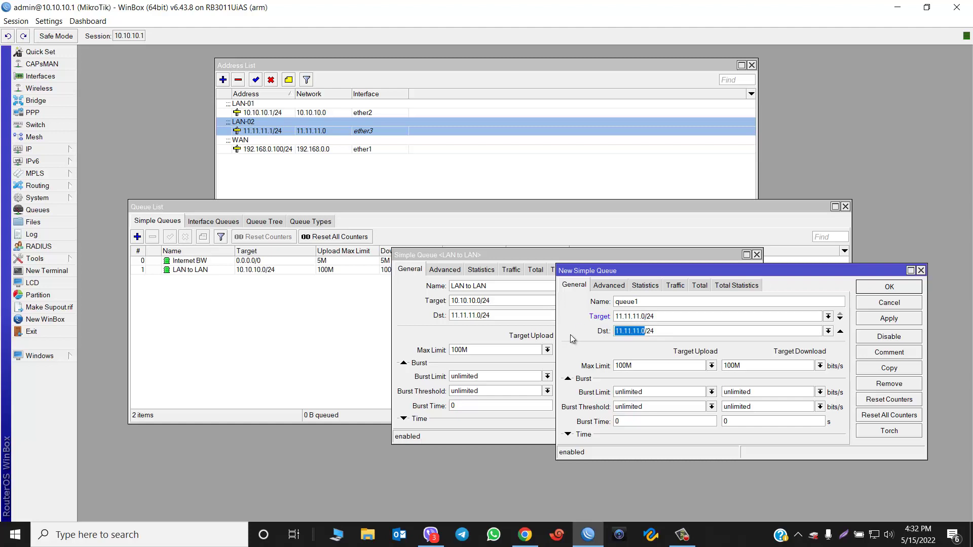
type("10.10.10.0")
Name the copied queue LAN to LAN 2, save it, and close the original queue's settings
double_click(649, 304)
key("ctrl+v")
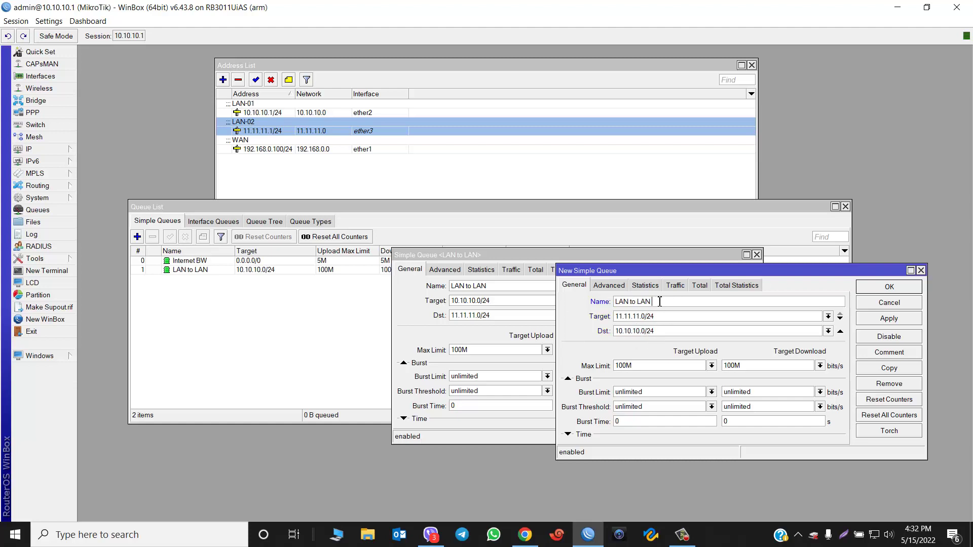
type("2")
left_click(878, 319)
left_click(888, 287)
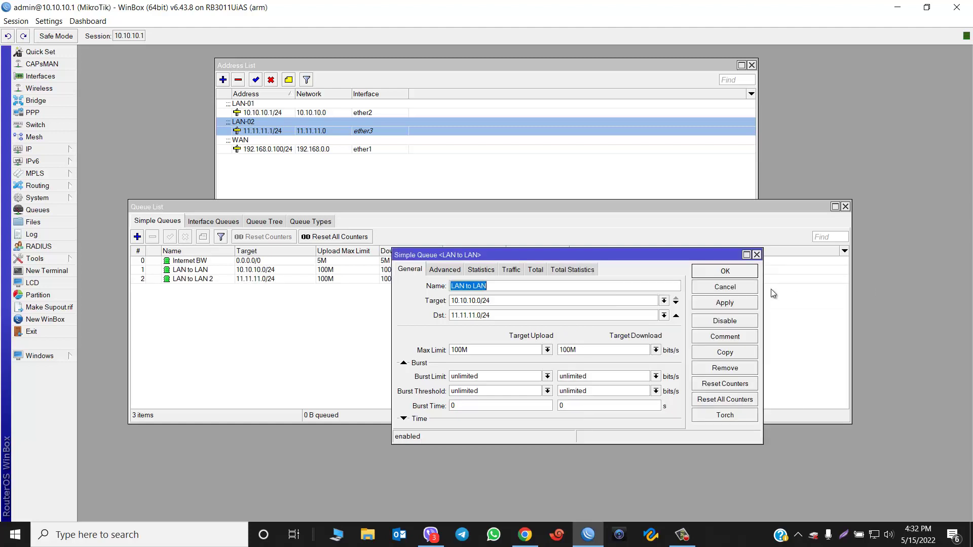
left_click(725, 271)
Reorder the simple queues so LAN to LAN is first, LAN to LAN 2 second and Internet BW last
left_click(307, 274)
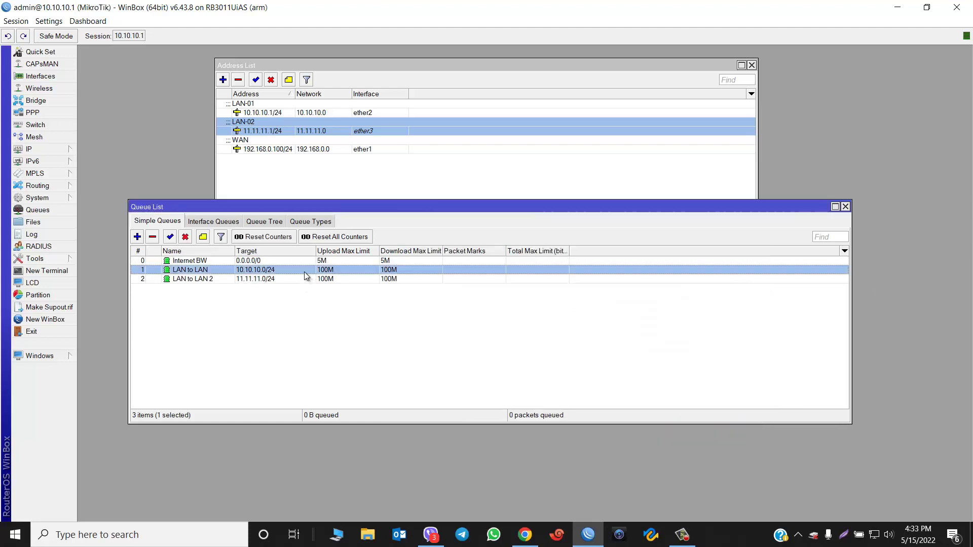
left_click(306, 280)
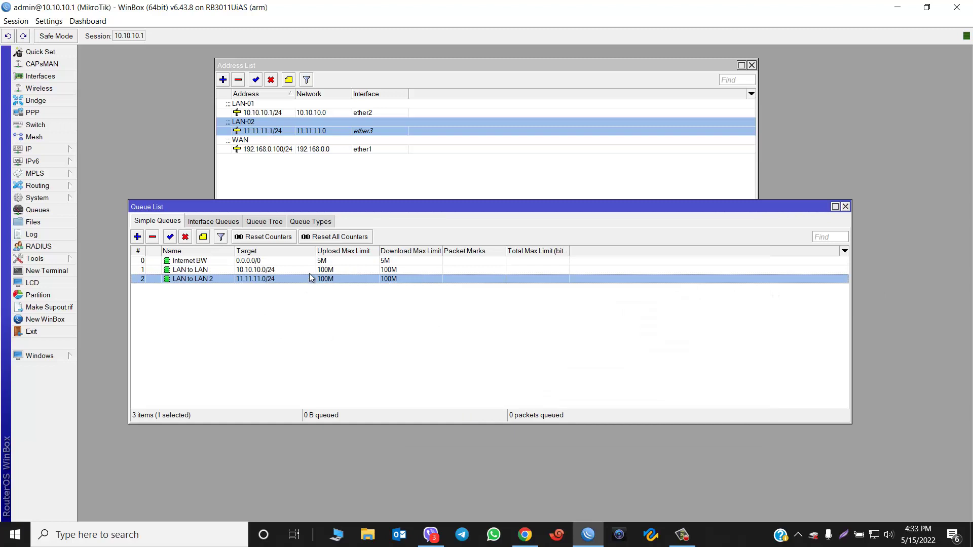
left_click(261, 270)
mouse_move(260, 271)
left_mouse_down()
mouse_move(259, 260)
mouse_move(267, 277)
mouse_move(264, 261)
left_mouse_up()
left_click(261, 279)
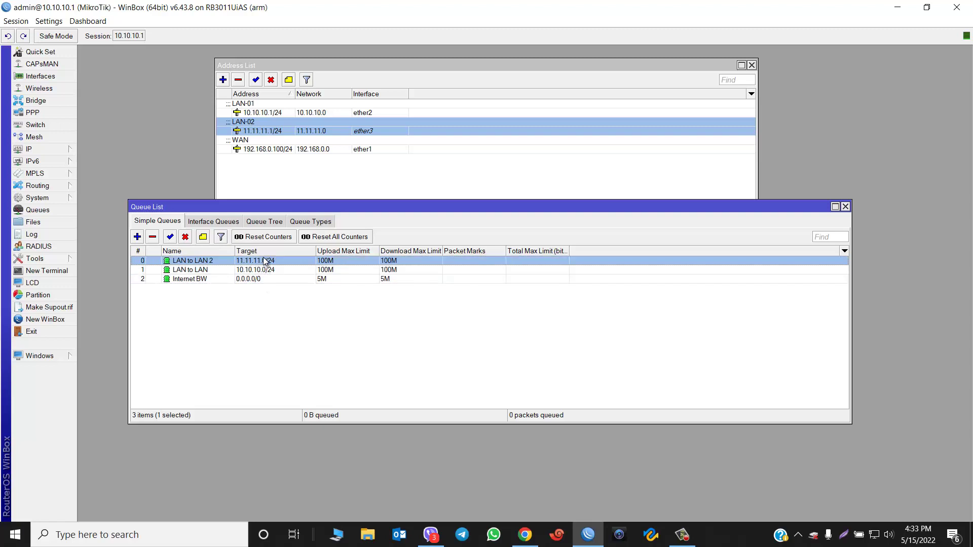
left_click(184, 279)
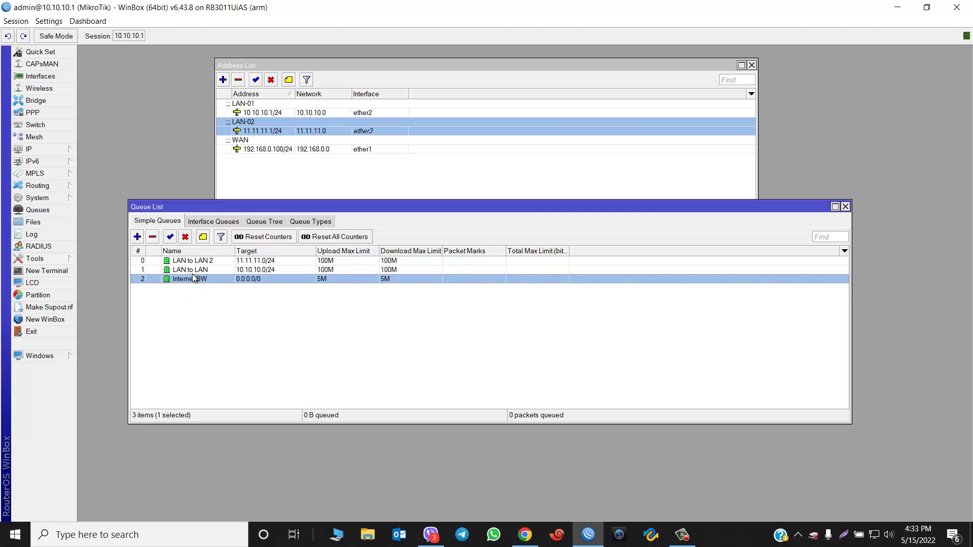
left_click_drag(194, 261, 218, 283)
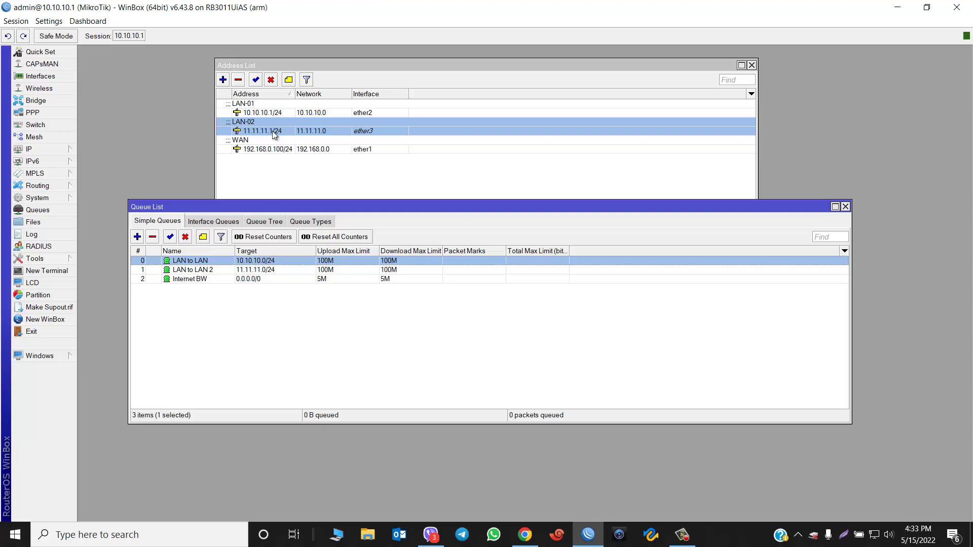
mouse_move(266, 115)
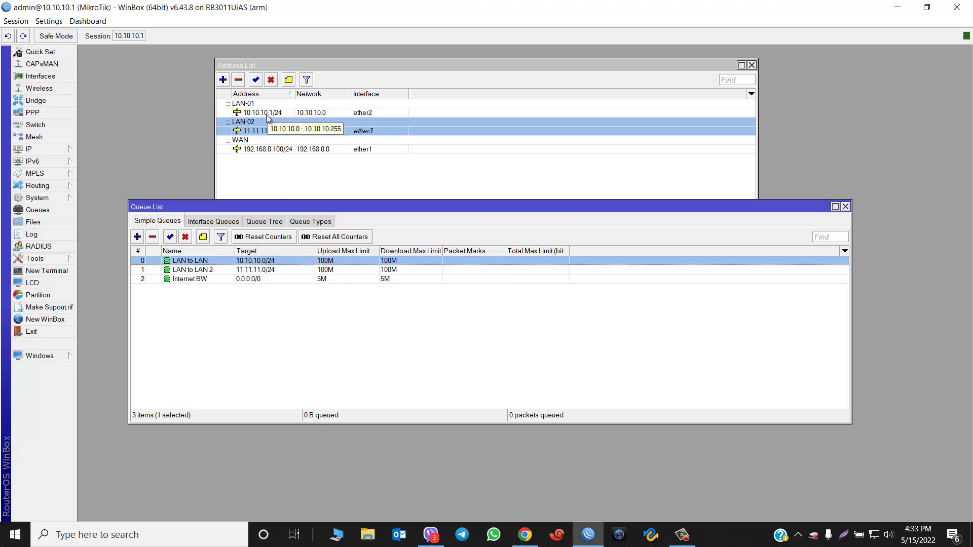